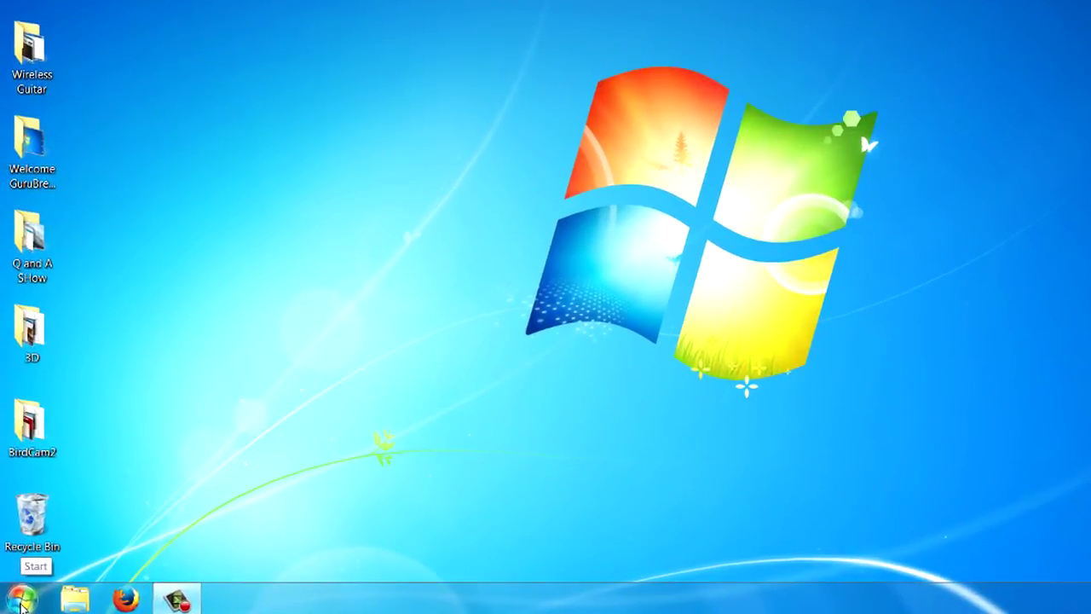
Open the Start Menu and look through its pinned and frequently used programs with their recent files.
click(21, 601)
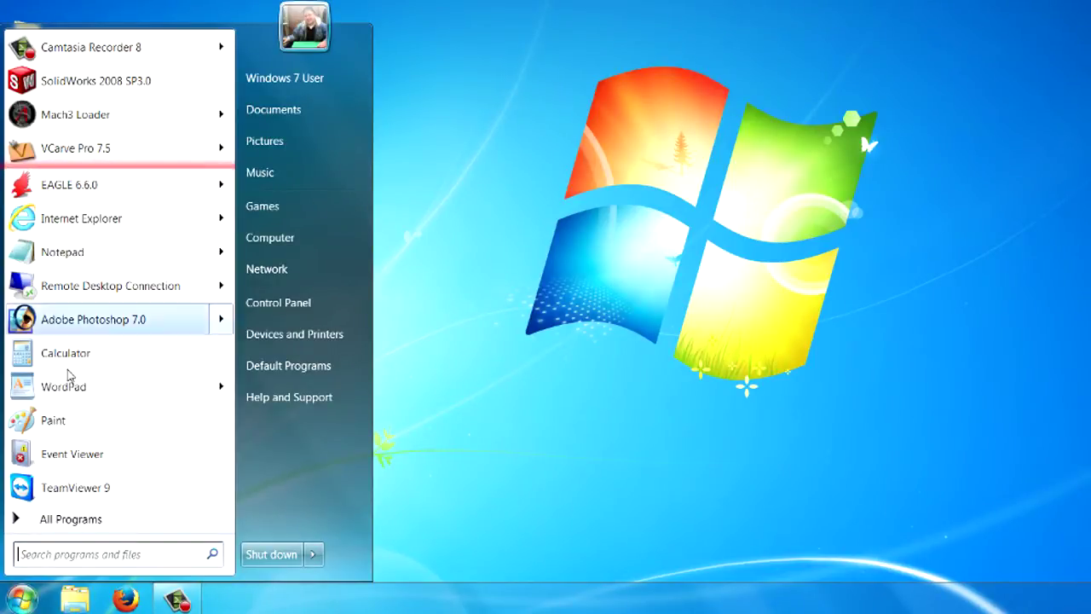
mouse_move(66, 383)
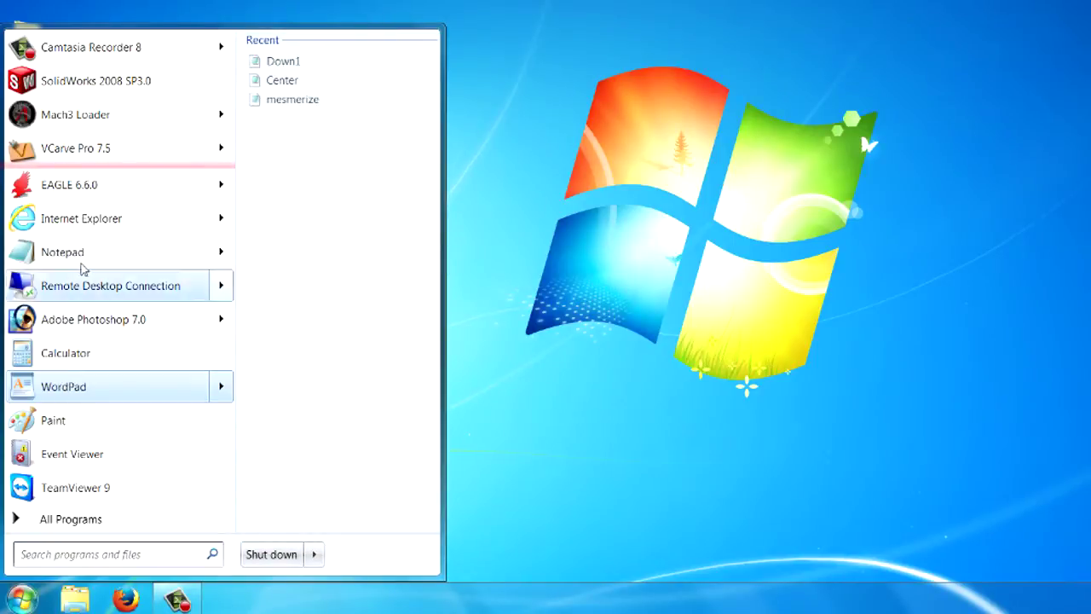
mouse_move(77, 162)
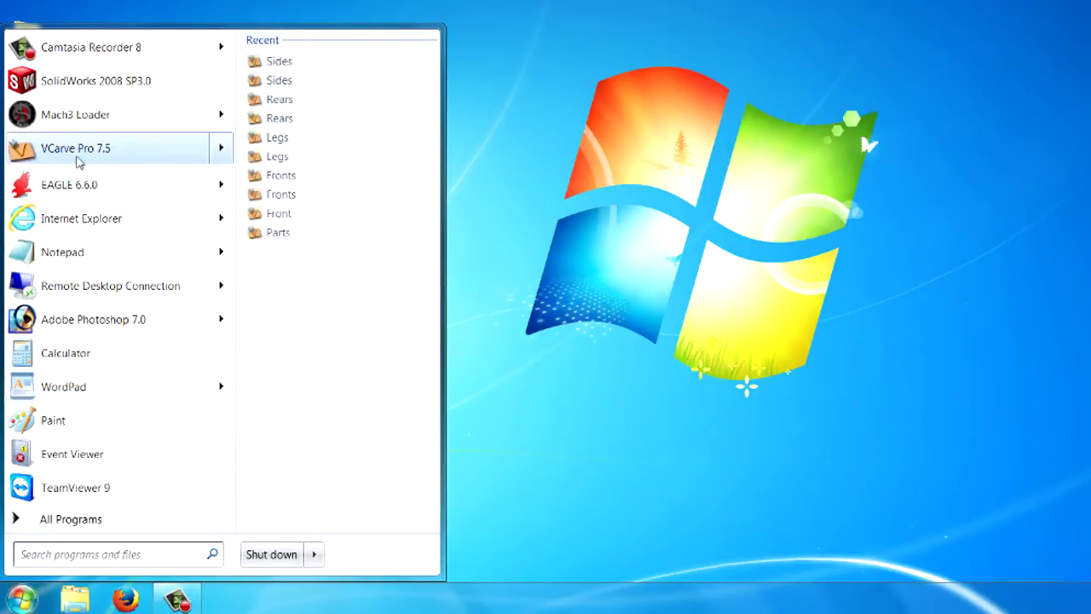
mouse_move(75, 53)
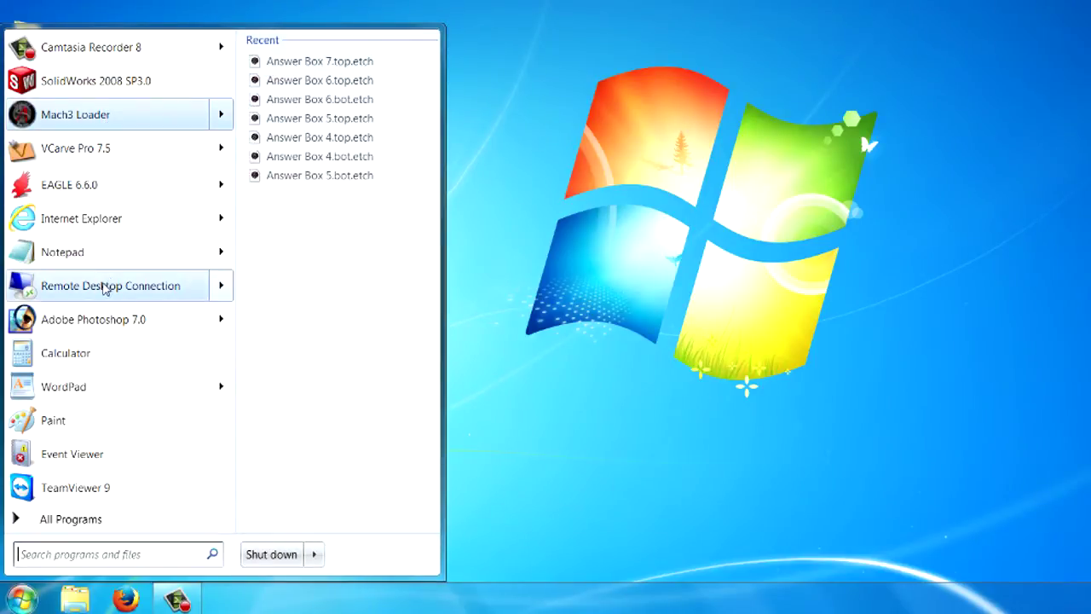
mouse_move(103, 288)
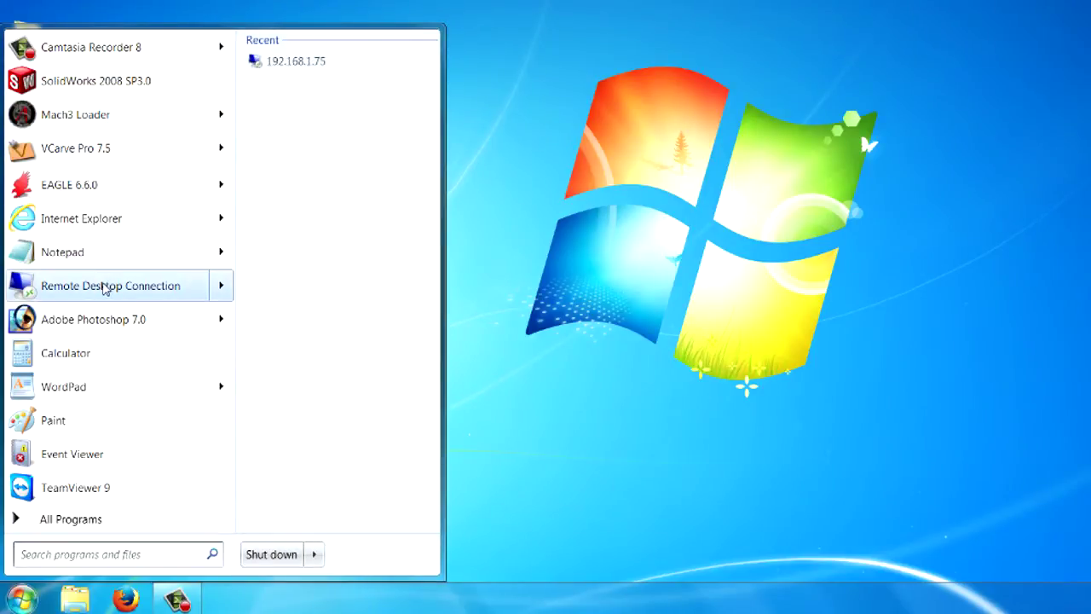
click(70, 90)
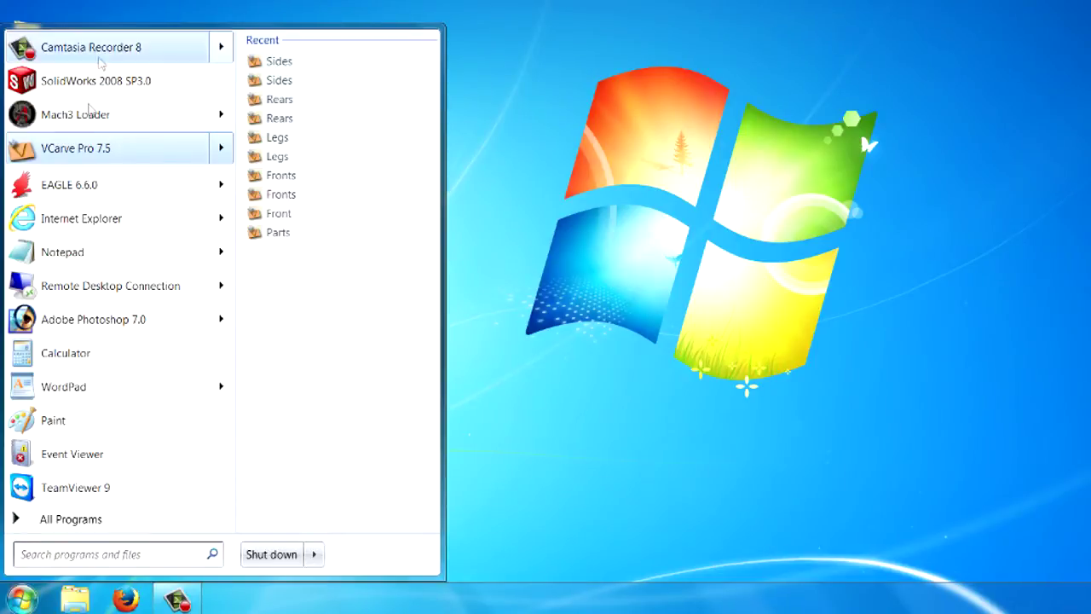
mouse_move(93, 124)
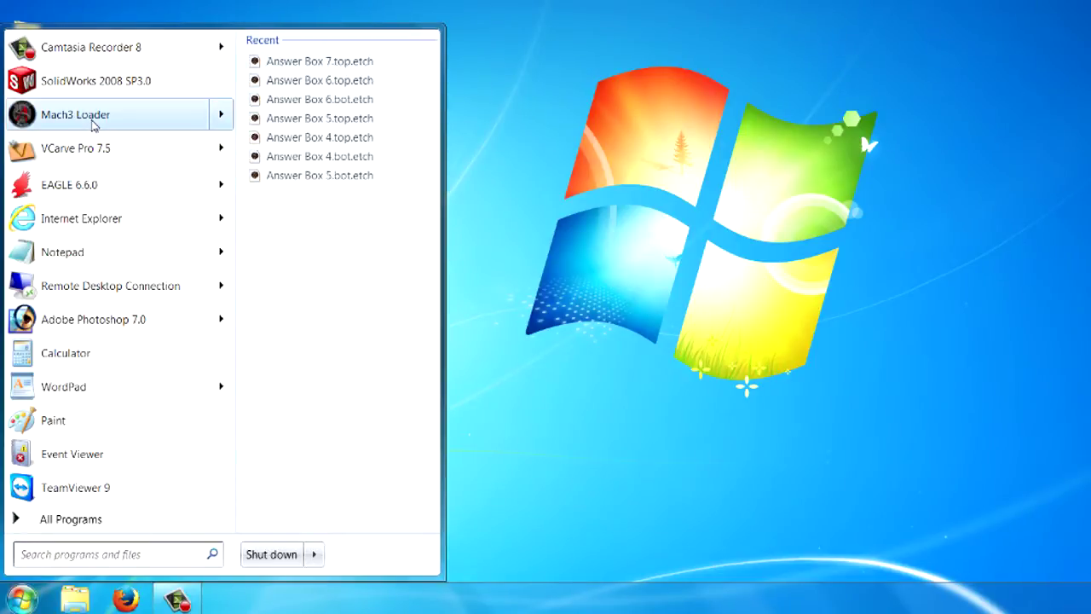
Search the computer for "magnifier" and pin the Magnifier program to the Start Menu.
click(60, 551)
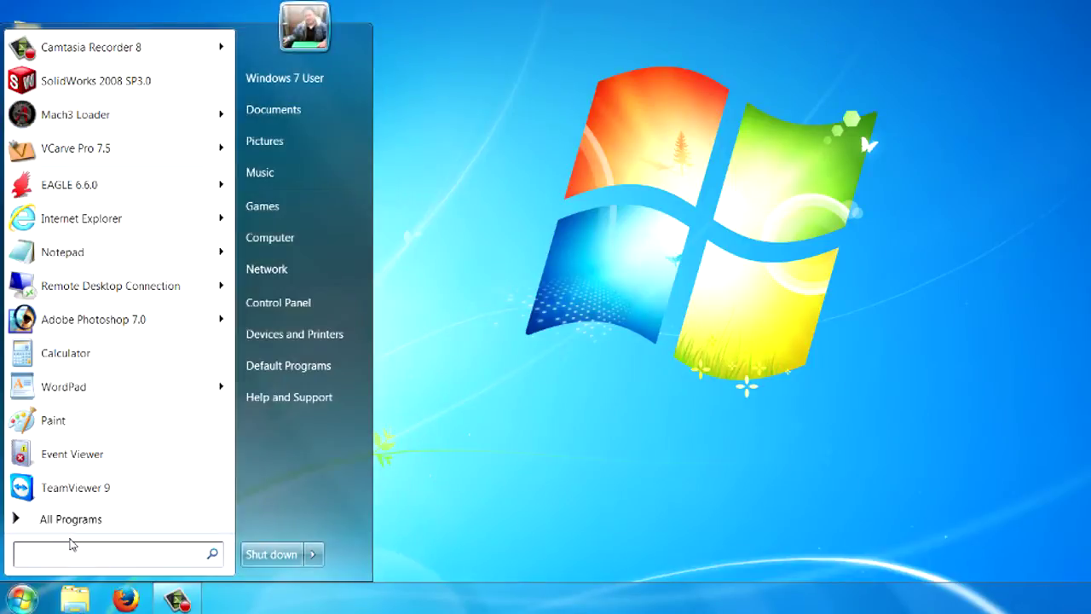
text(magnifier)
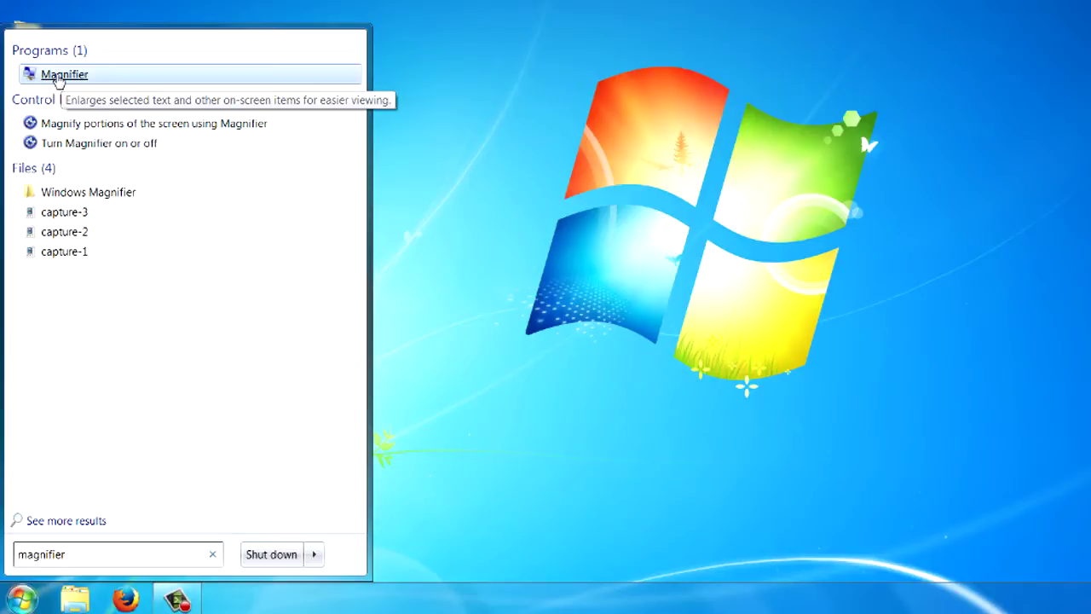
right_click(58, 79)
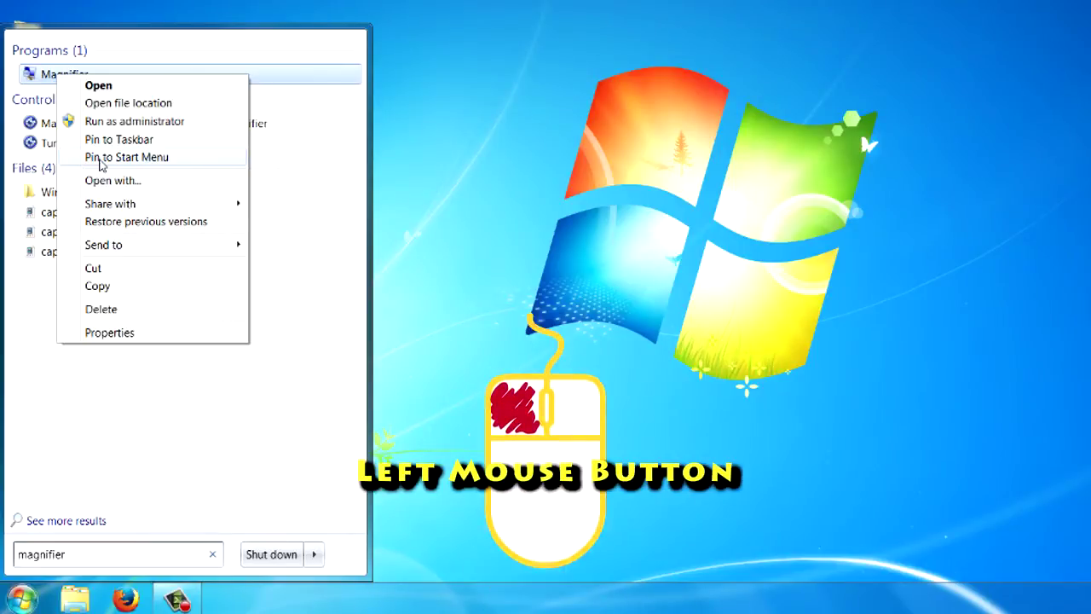
click(101, 163)
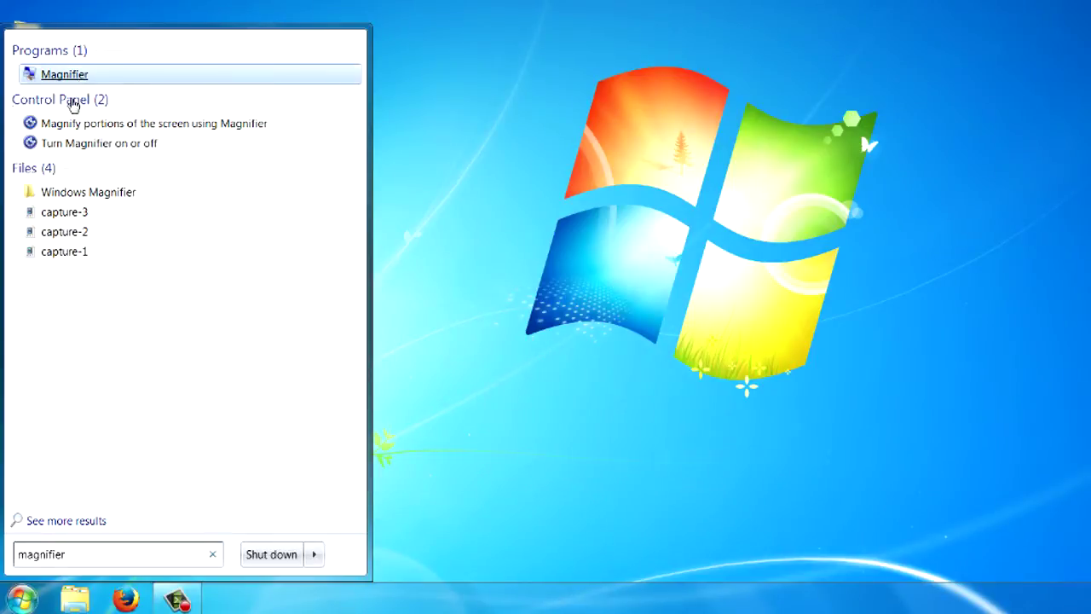
click(23, 604)
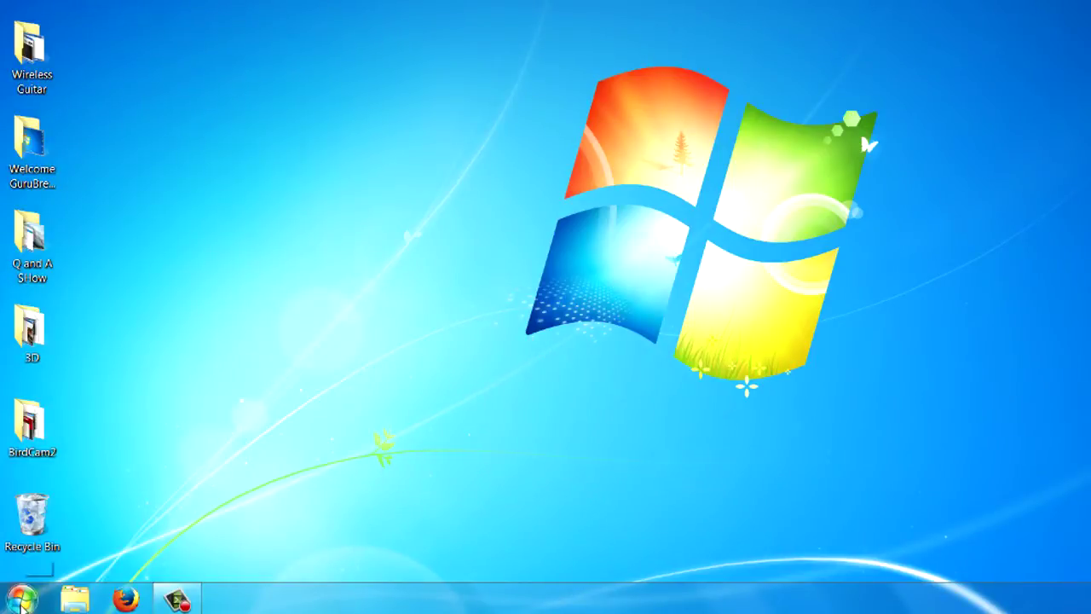
Unpin Magnifier from the Start Menu.
click(21, 603)
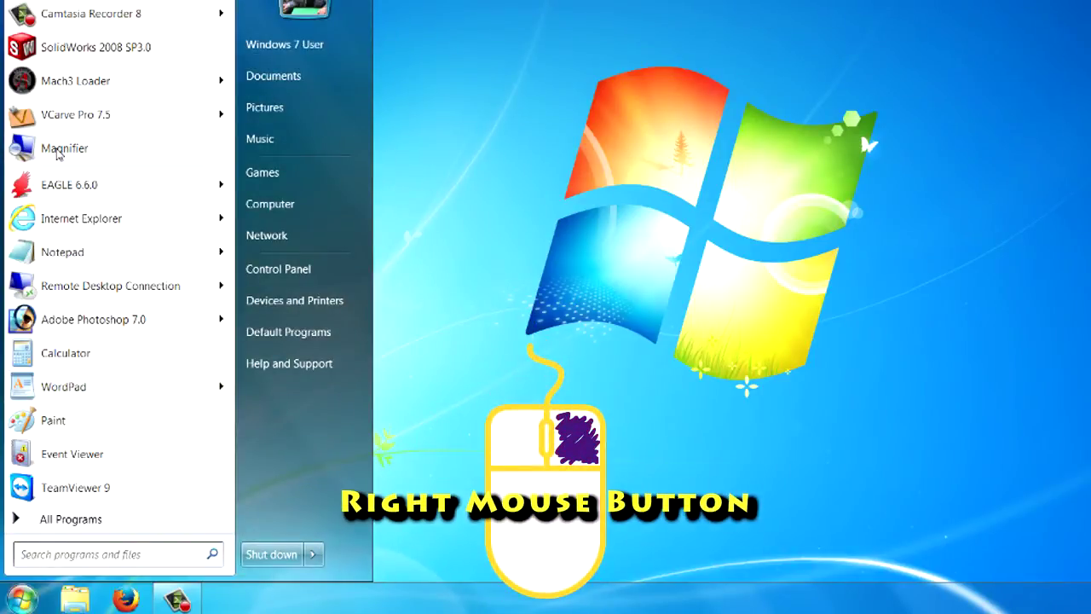
right_click(57, 154)
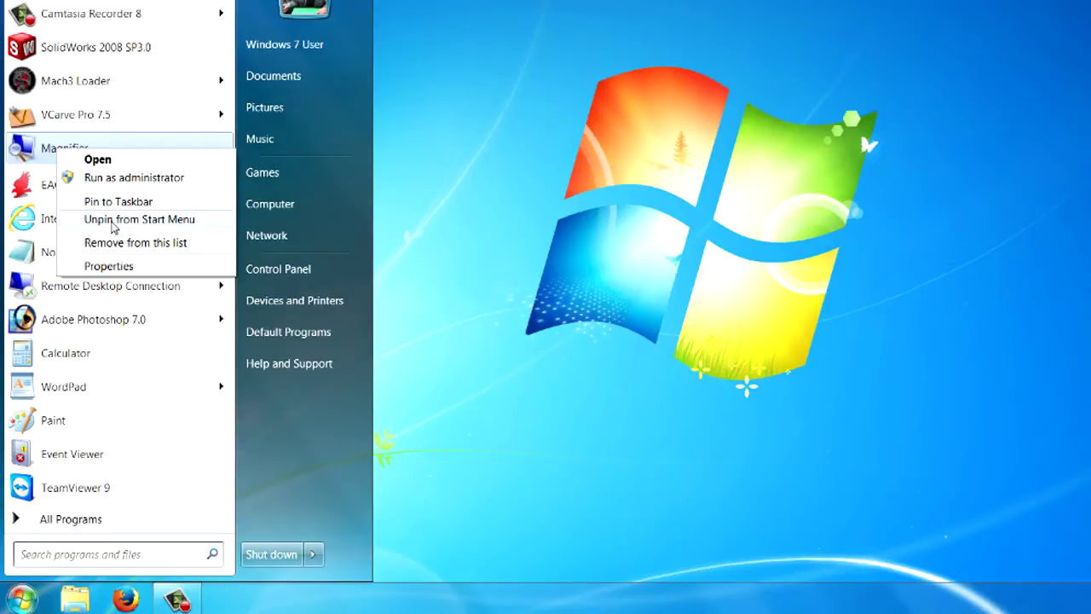
click(103, 223)
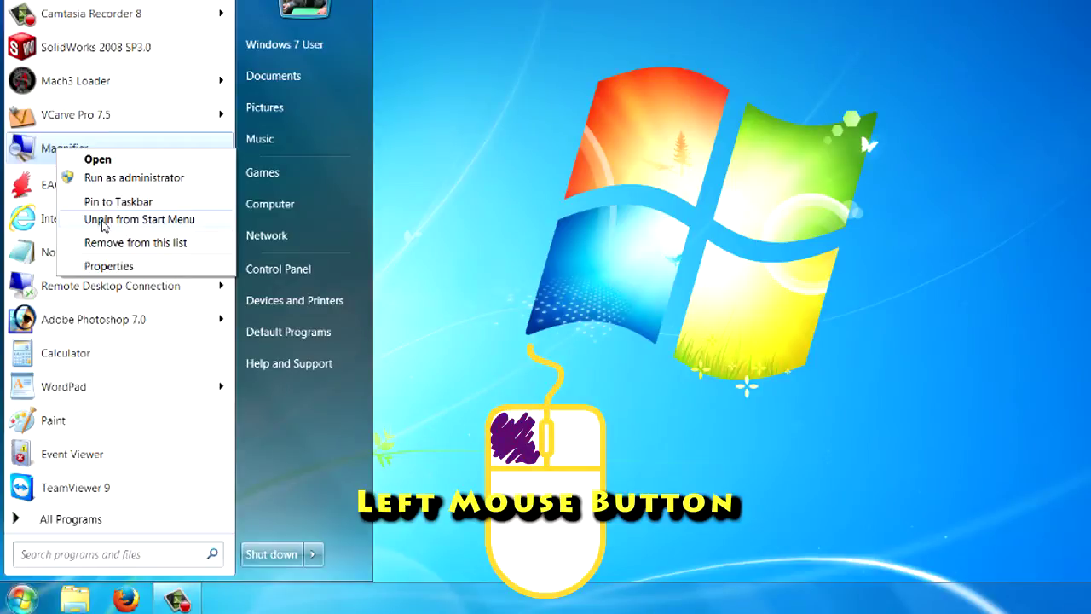
click(103, 223)
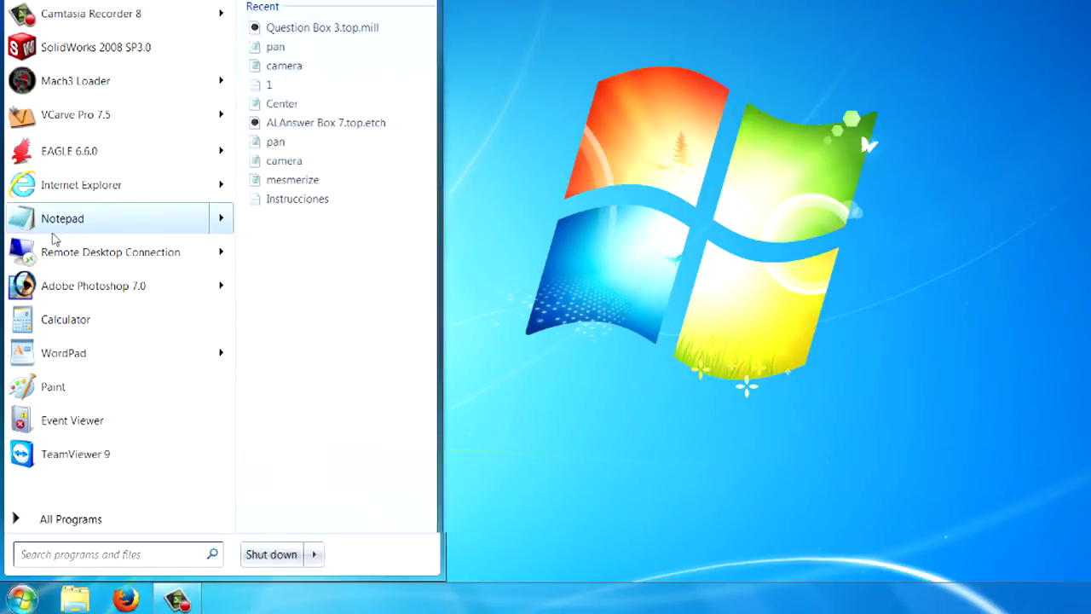
Find Hearts in the Games folder of all installed programs and pin it to the Start Menu.
click(53, 519)
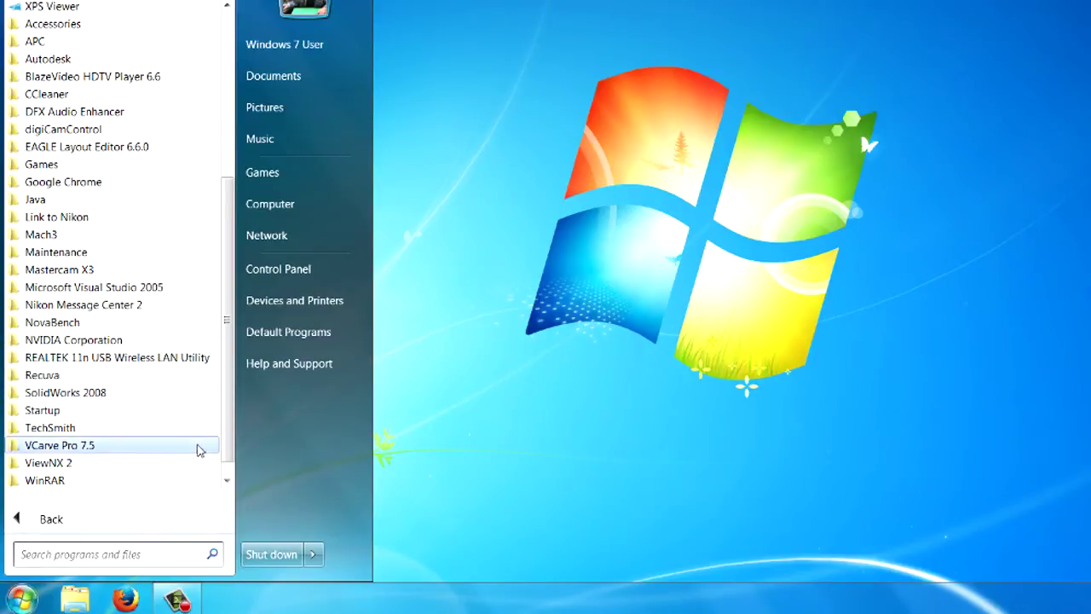
drag(226, 430, 240, 388)
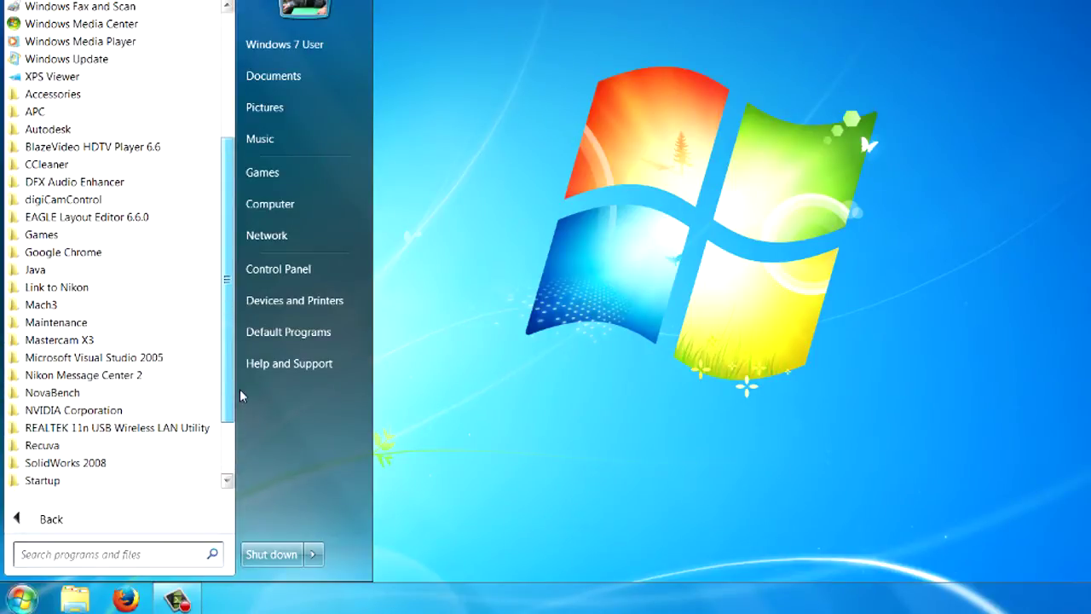
click(47, 237)
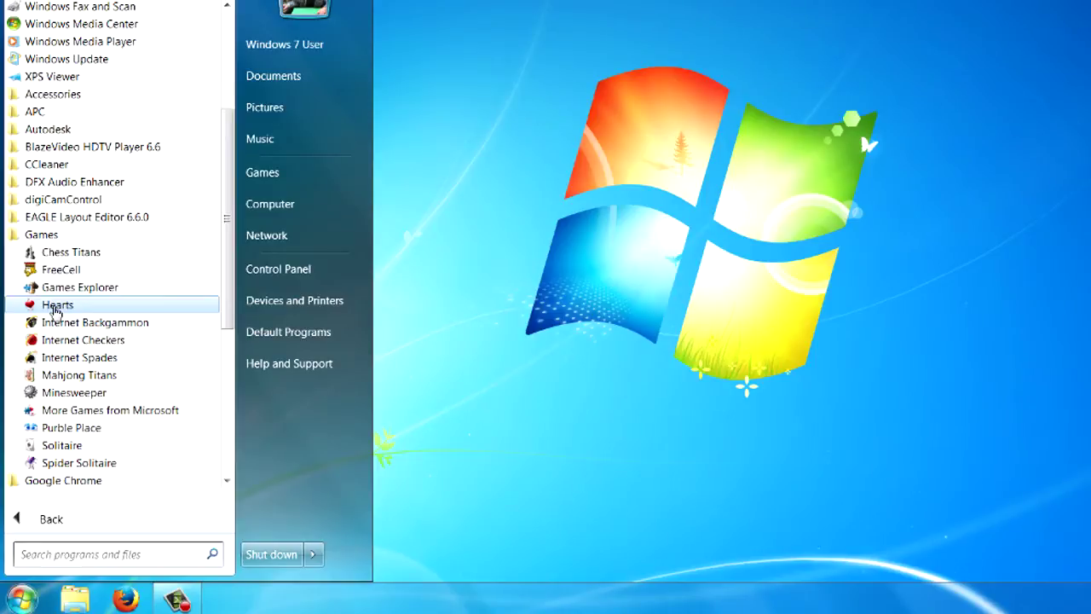
right_click(55, 310)
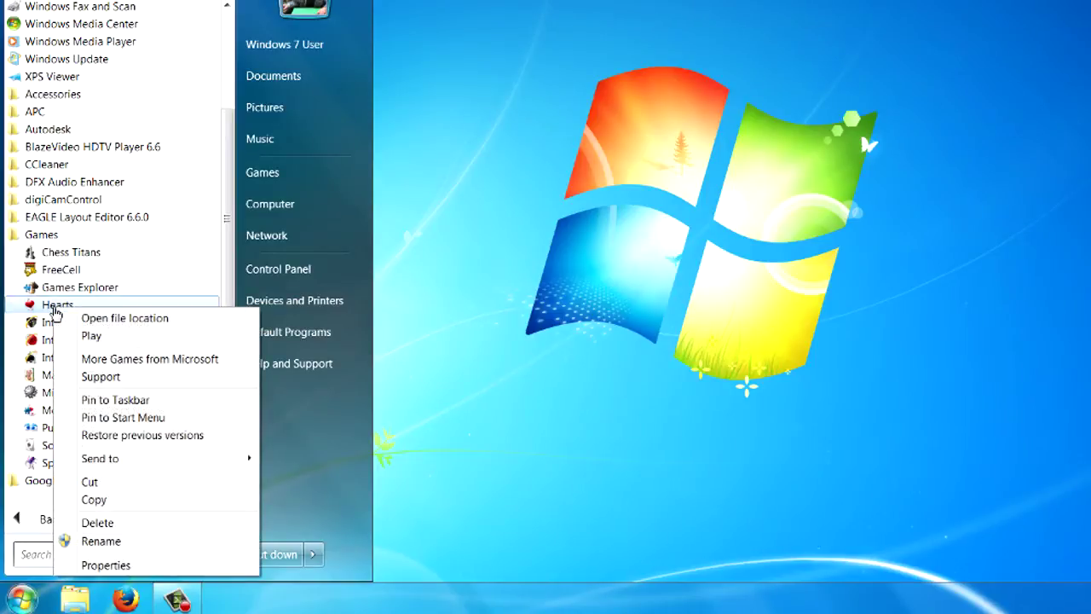
click(110, 418)
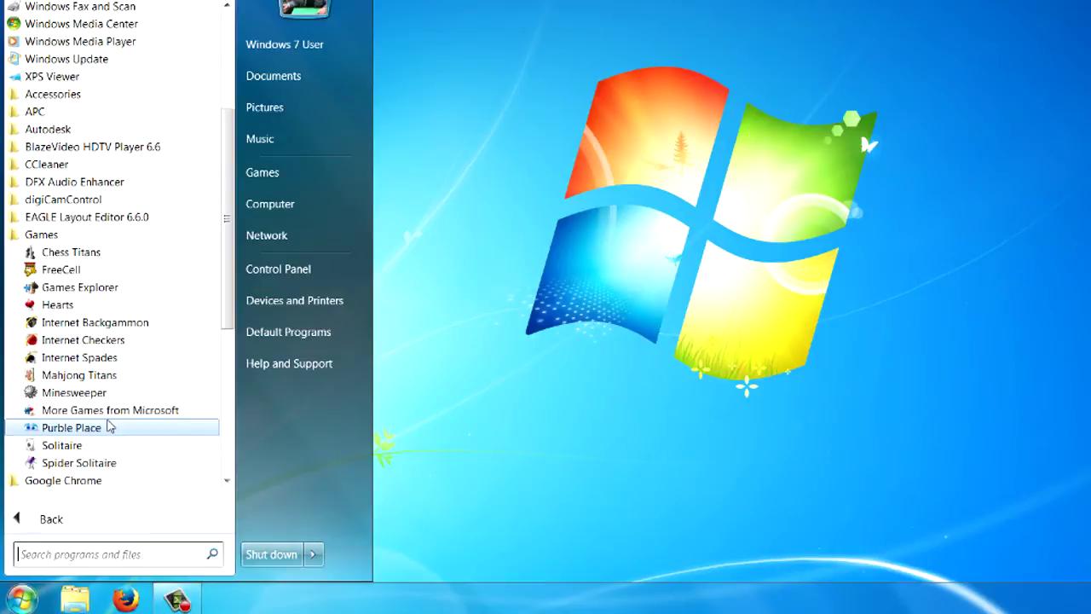
click(628, 455)
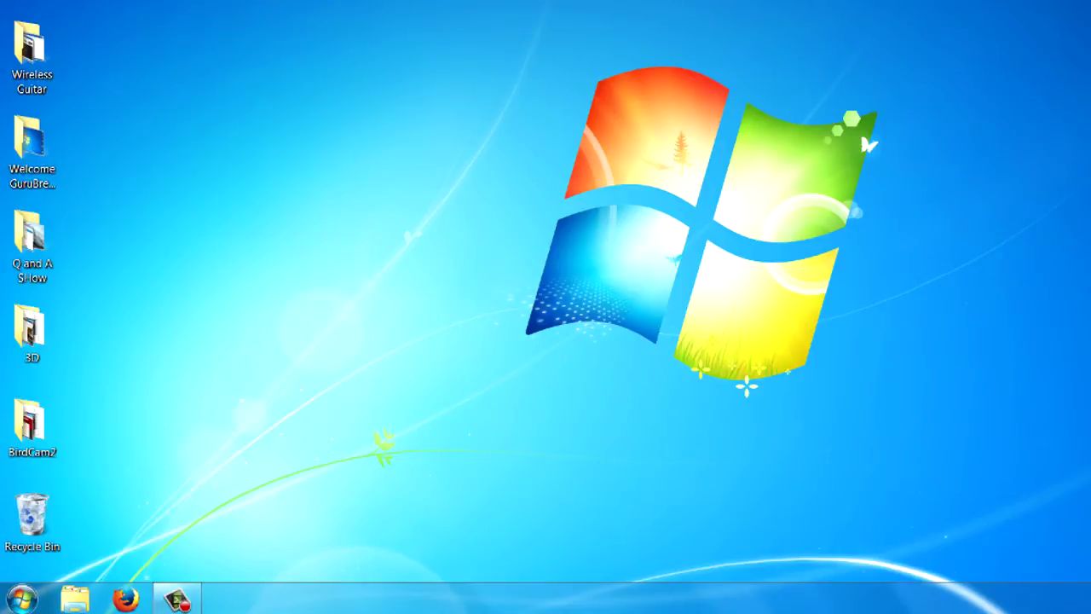
Unpin the Hearts game from the Start Menu.
click(22, 599)
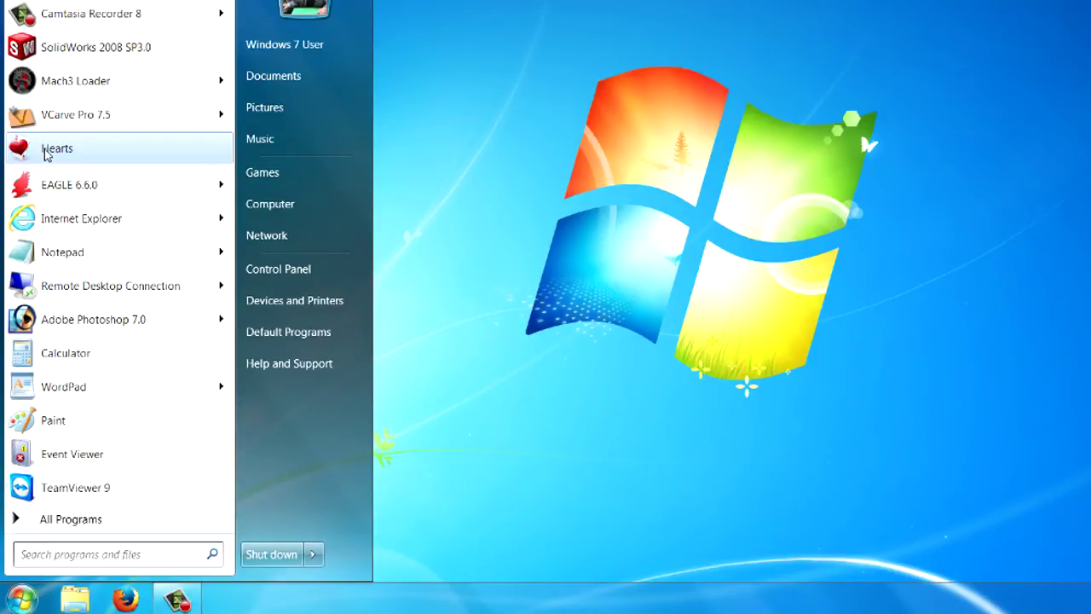
right_click(46, 155)
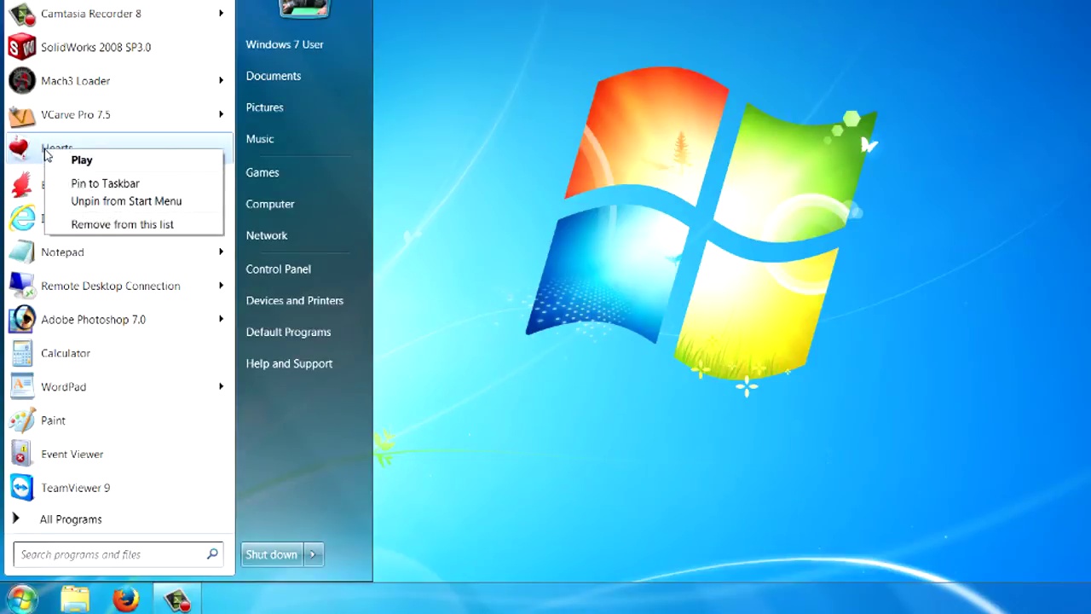
click(141, 201)
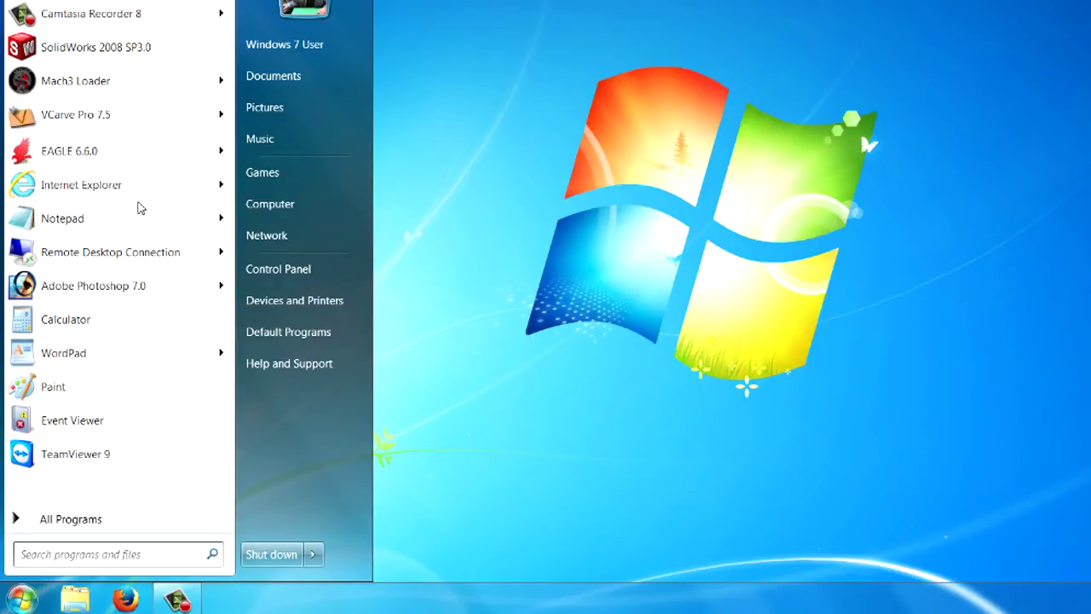
Pin Calculator from the Start Menu's program list to the taskbar.
mouse_move(141, 204)
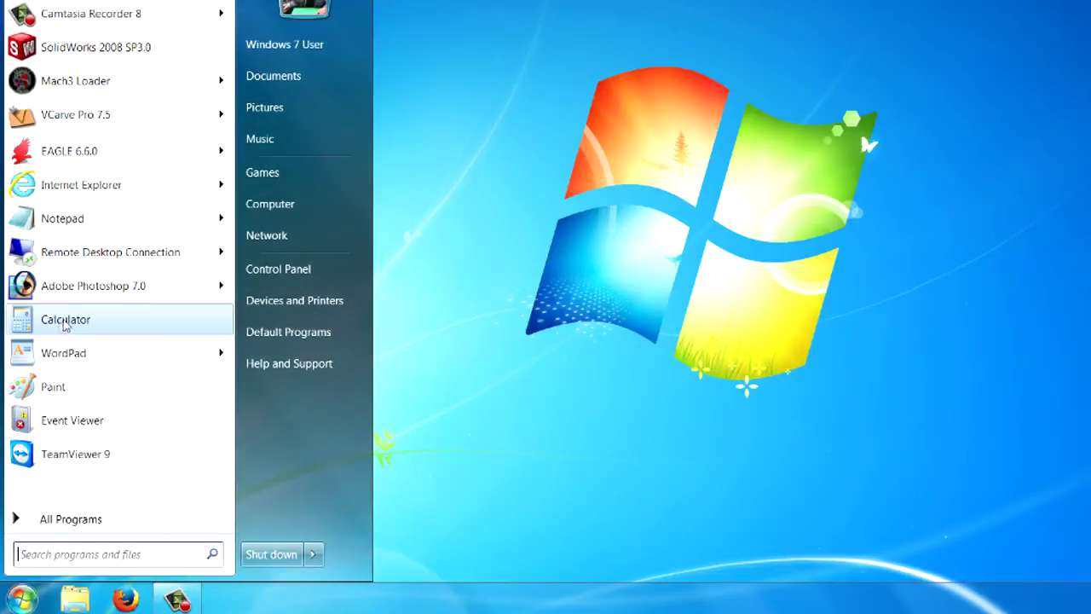
right_click(60, 327)
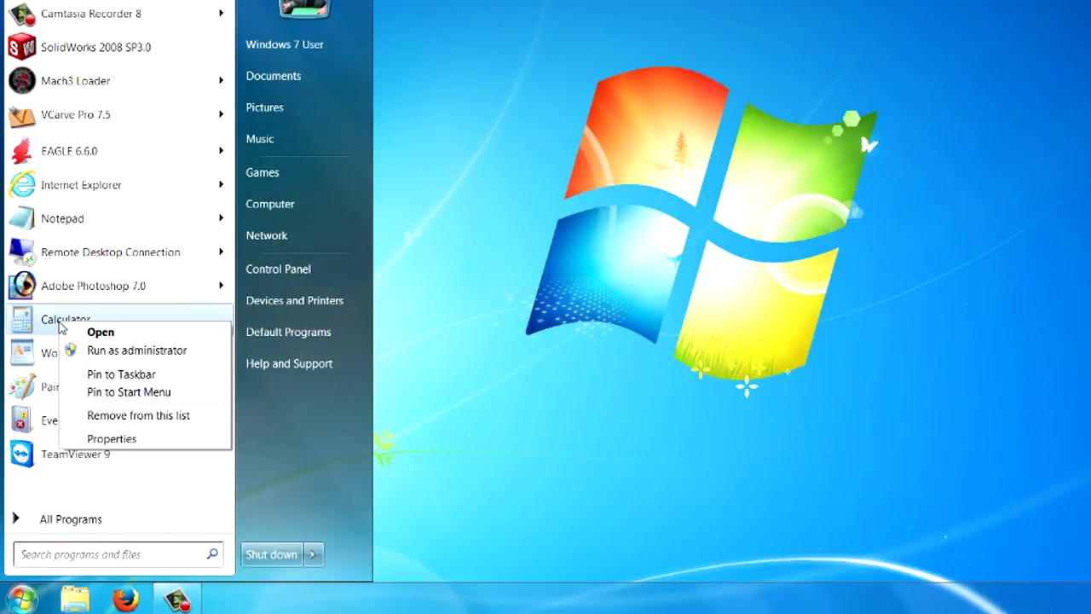
click(117, 375)
click(771, 392)
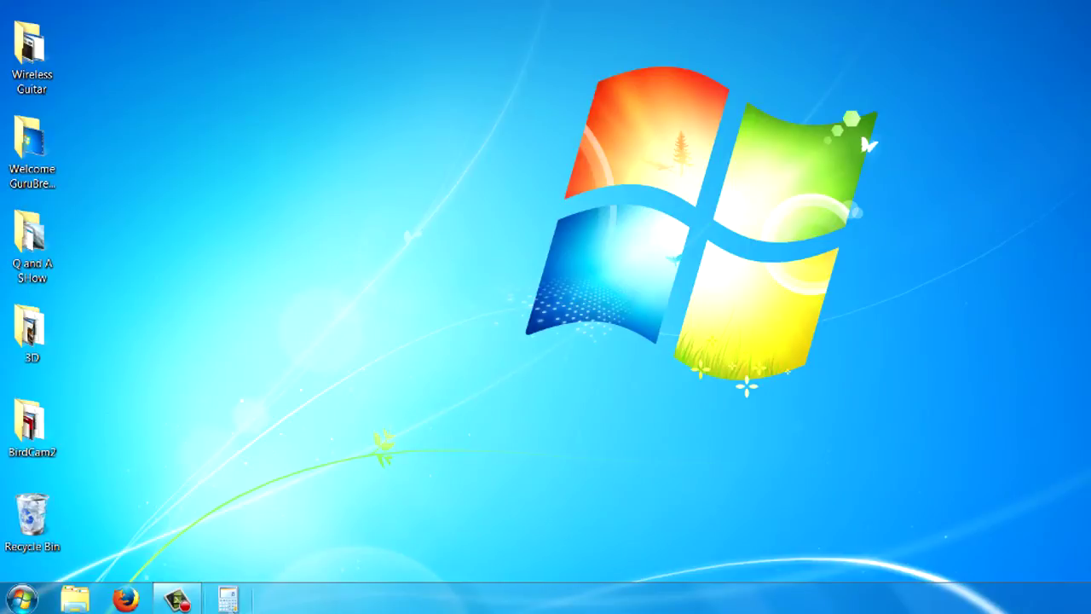
Search the computer for "magnifier" and pin the Magnifier program to the taskbar.
click(26, 600)
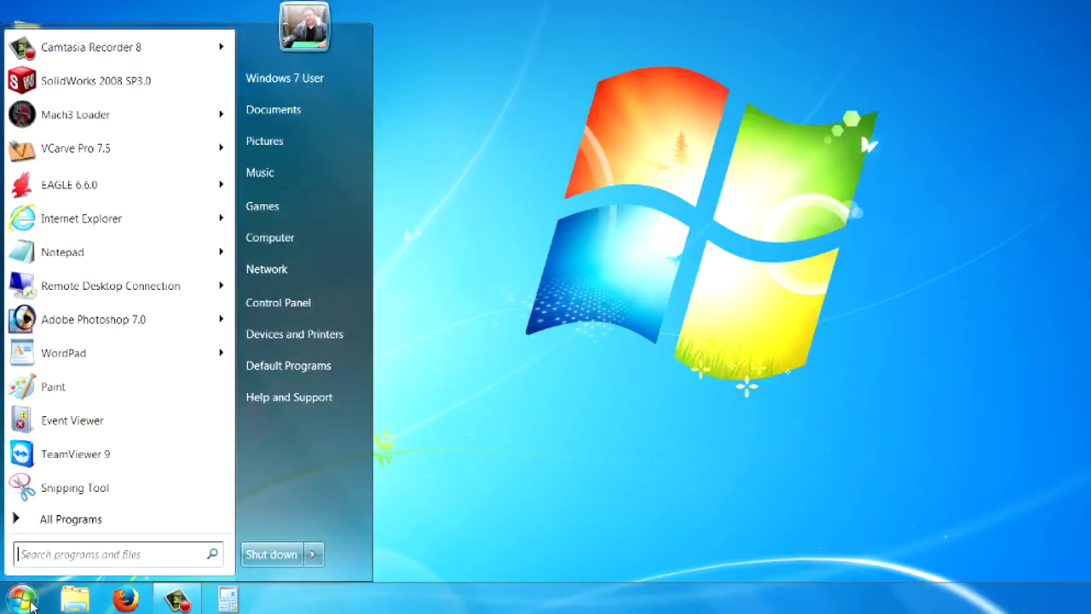
click(56, 555)
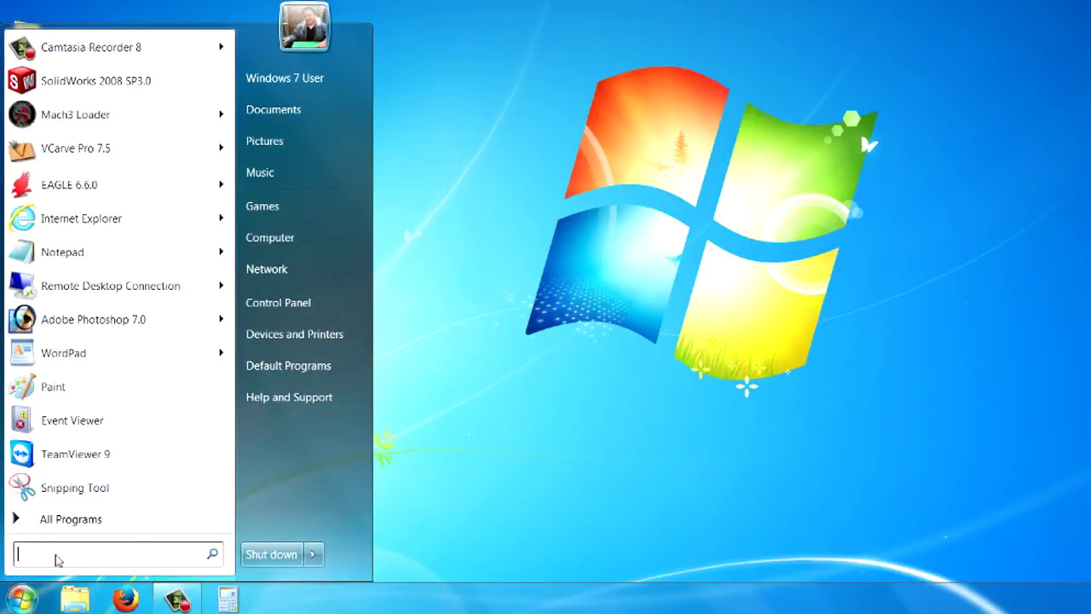
text(magnif)
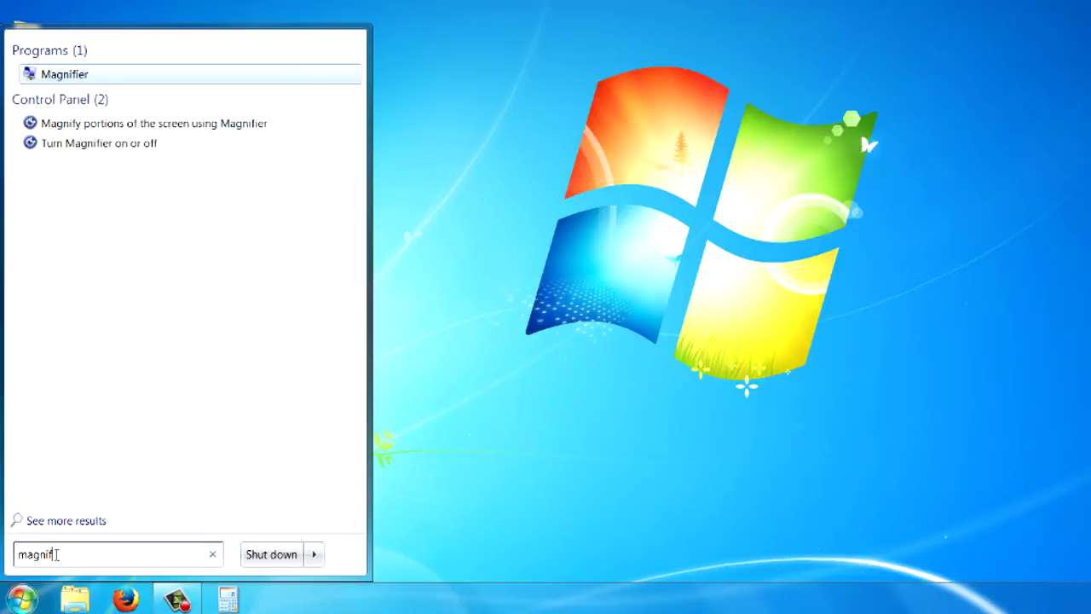
text(ier)
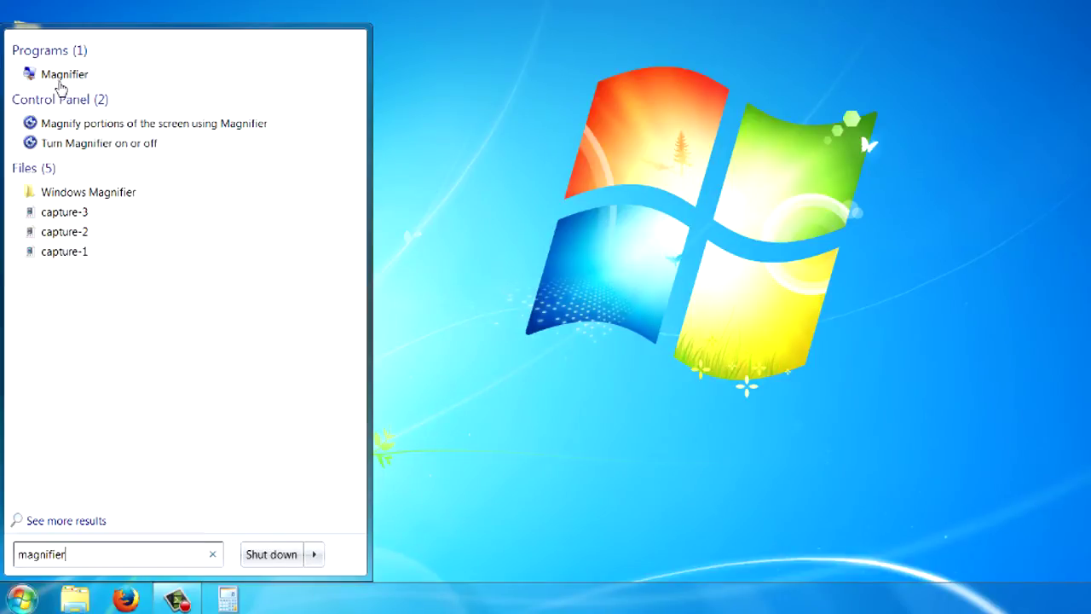
right_click(68, 75)
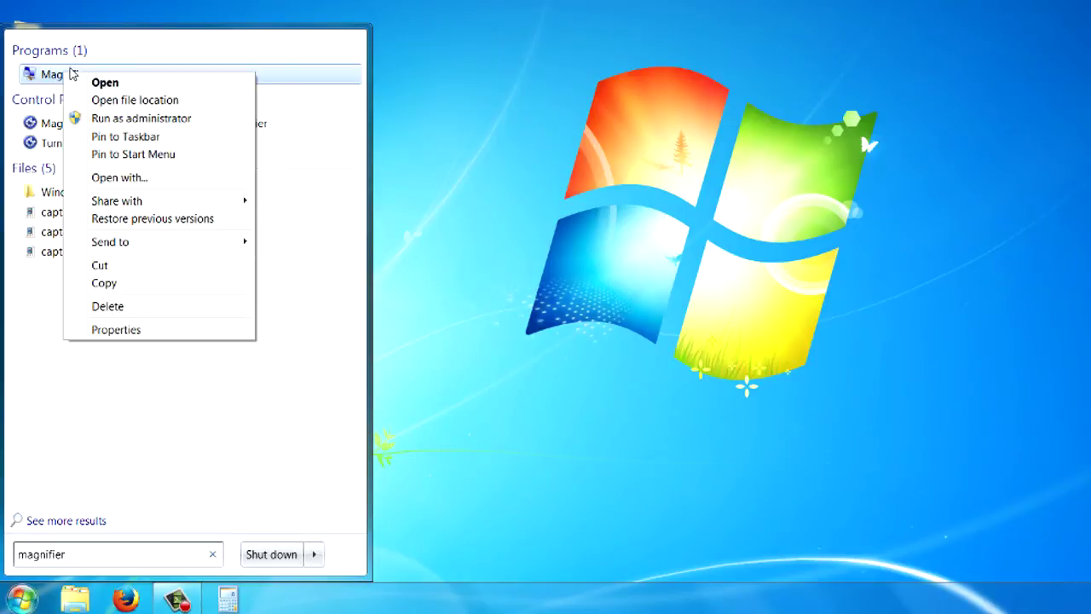
click(128, 138)
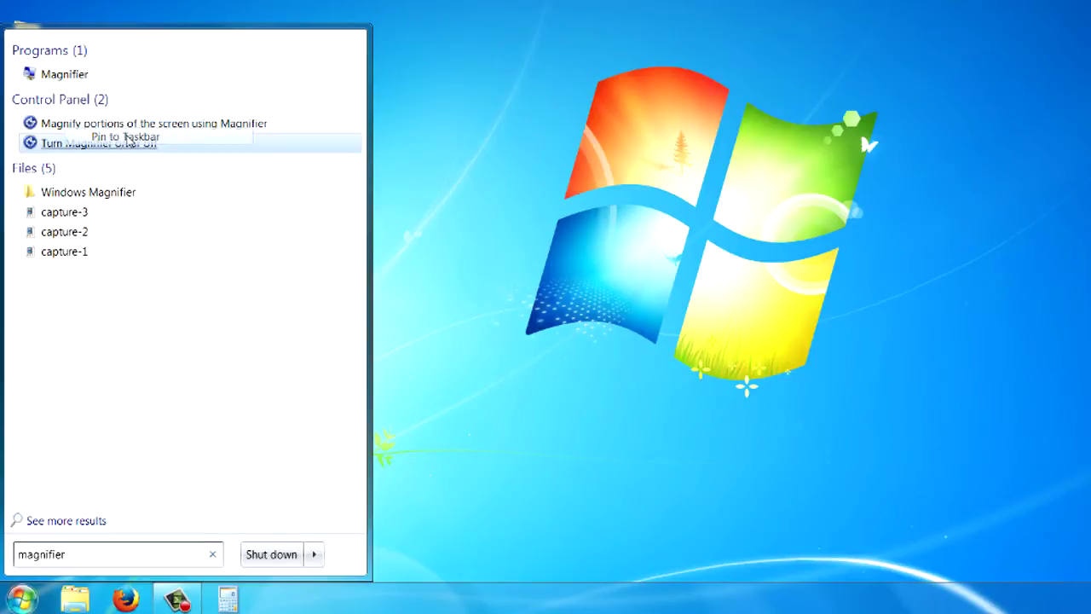
click(775, 400)
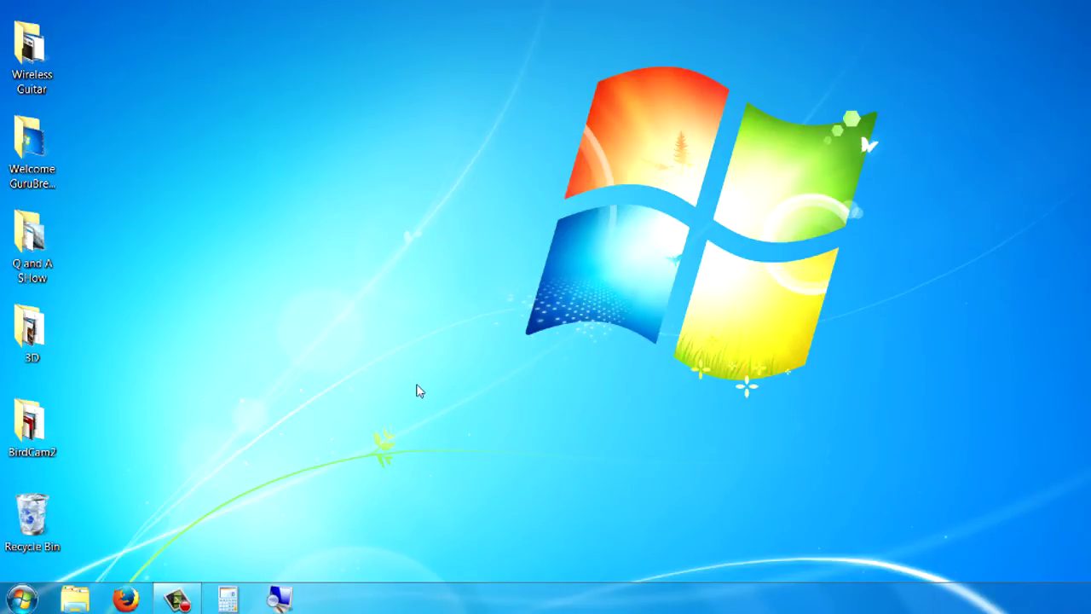
Unpin the Magnifier and Calculator programs from the taskbar.
right_click(288, 602)
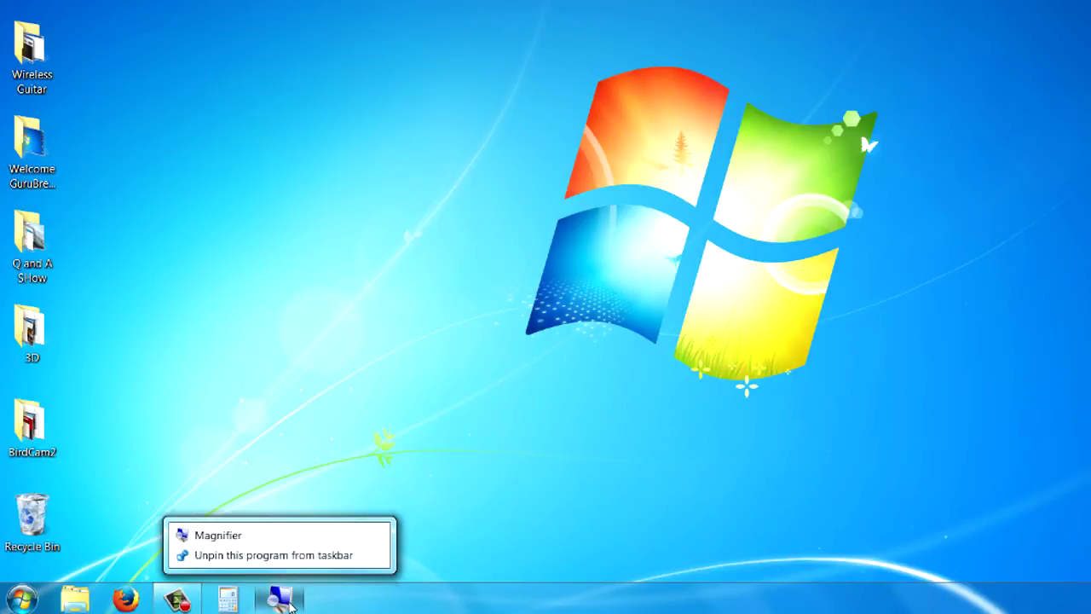
click(308, 556)
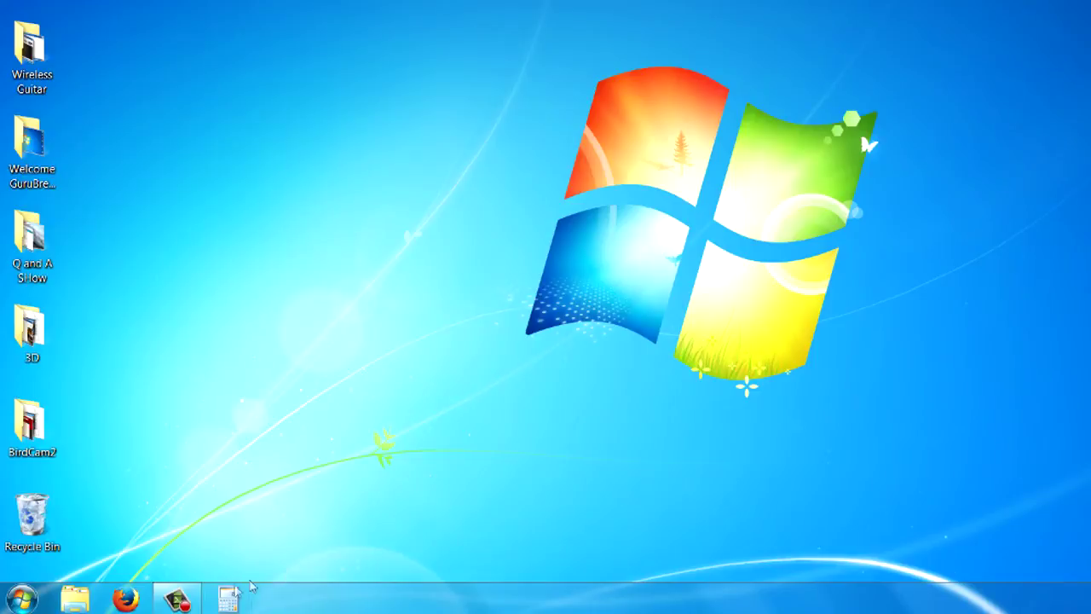
right_click(228, 600)
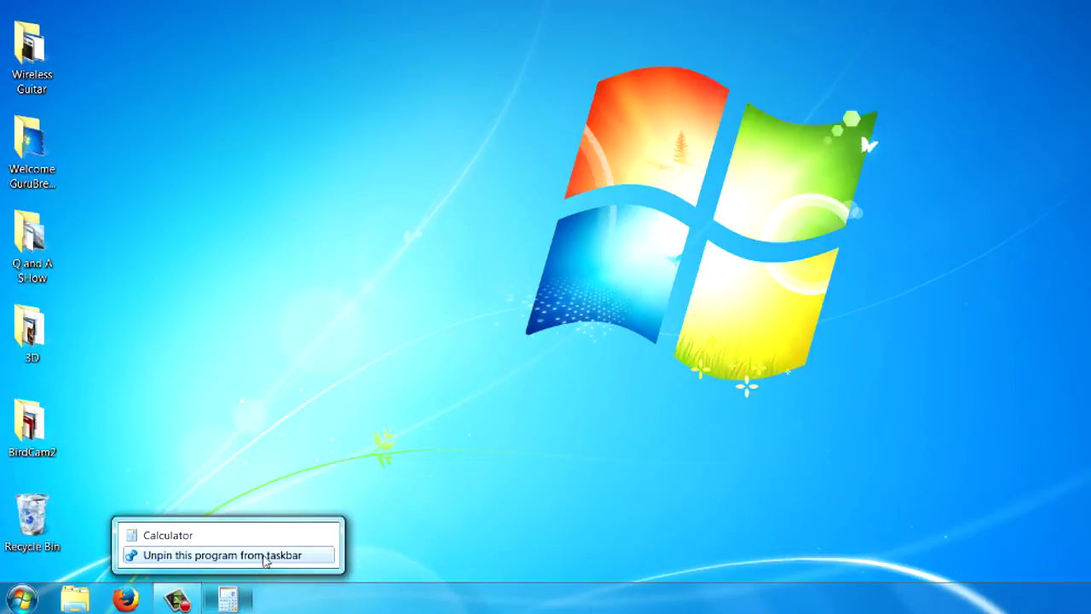
click(258, 558)
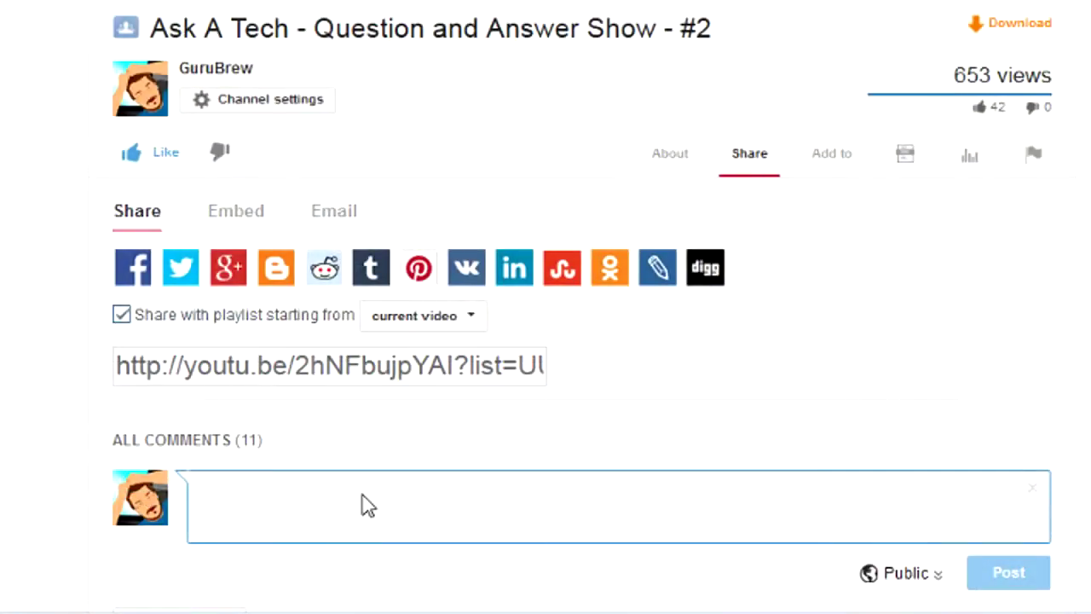
Switch to the YouTube page of "Ask A Tech - Question and Answer Show - #2" and write the comment "Thanks!".
click(361, 501)
text(Thanks!)
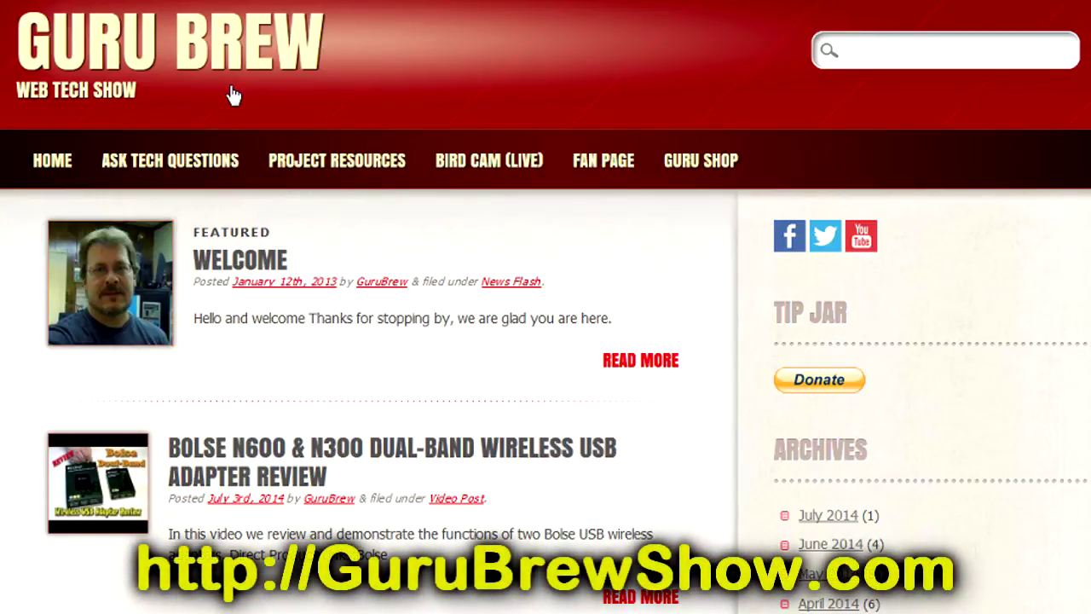
Fill in Guru Brew's Ask the Tech form with the email address, "Question Title" and "Put your question here!", ending in the security code field.
click(227, 185)
middle_click(592, 220)
text(YourEmail.com)
key(Tab)
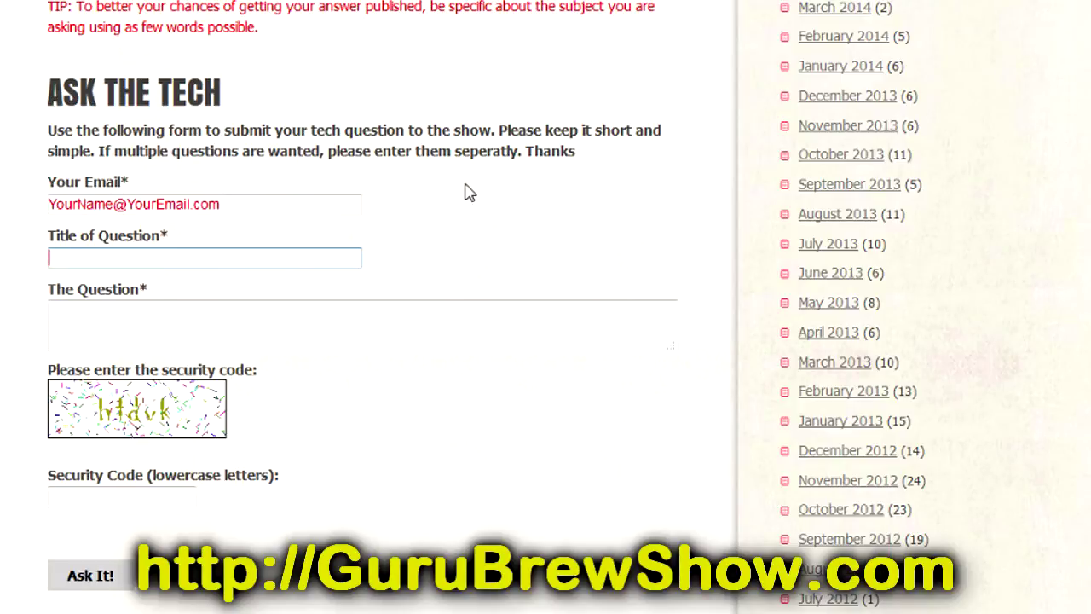
text(Question Title)
key(Tab)
text(Put your question he)
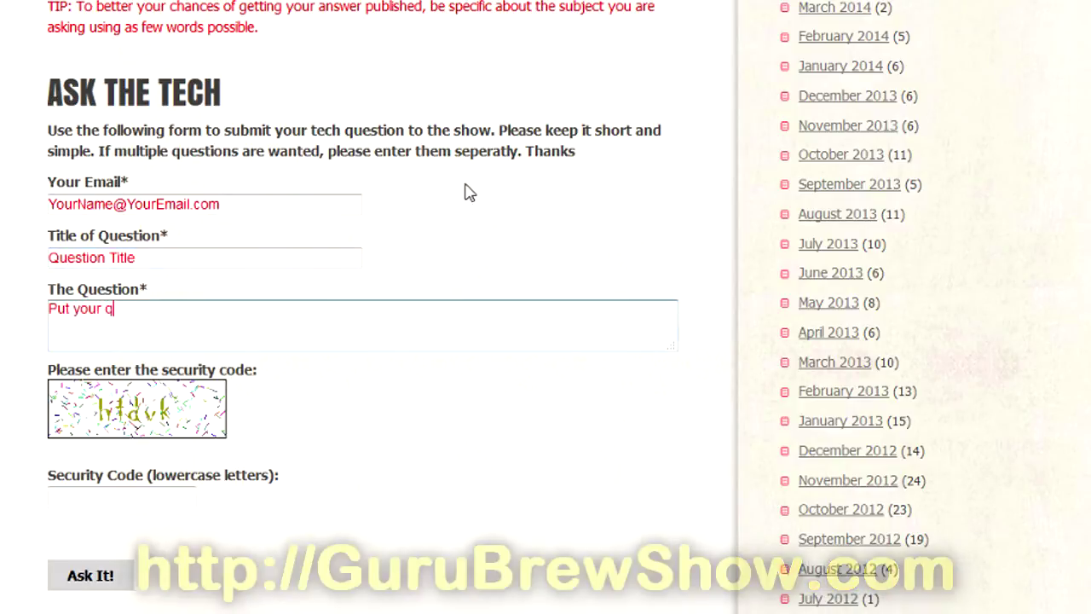
click(136, 498)
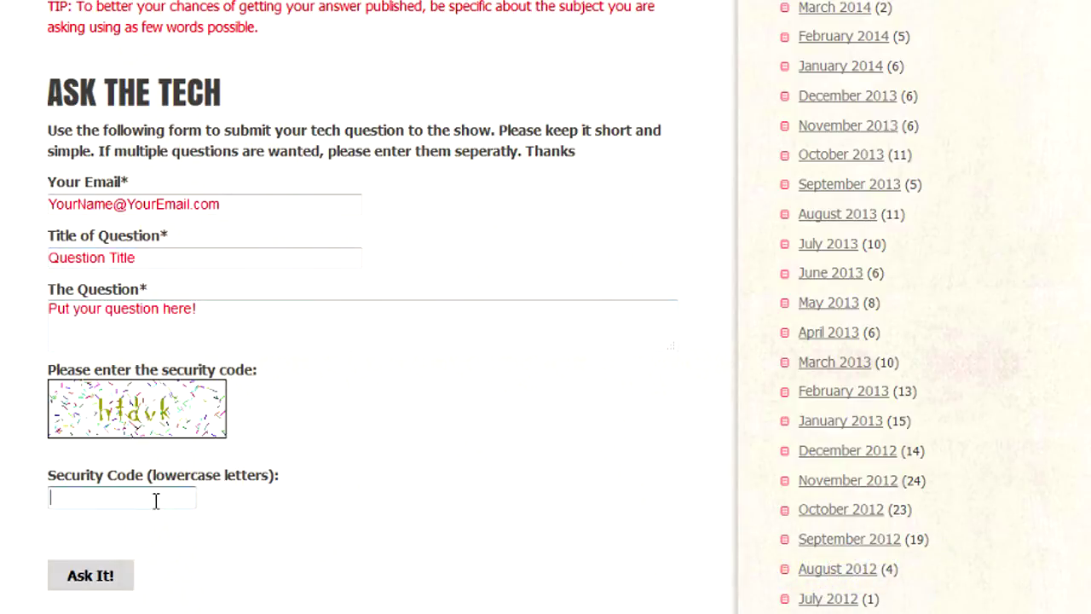